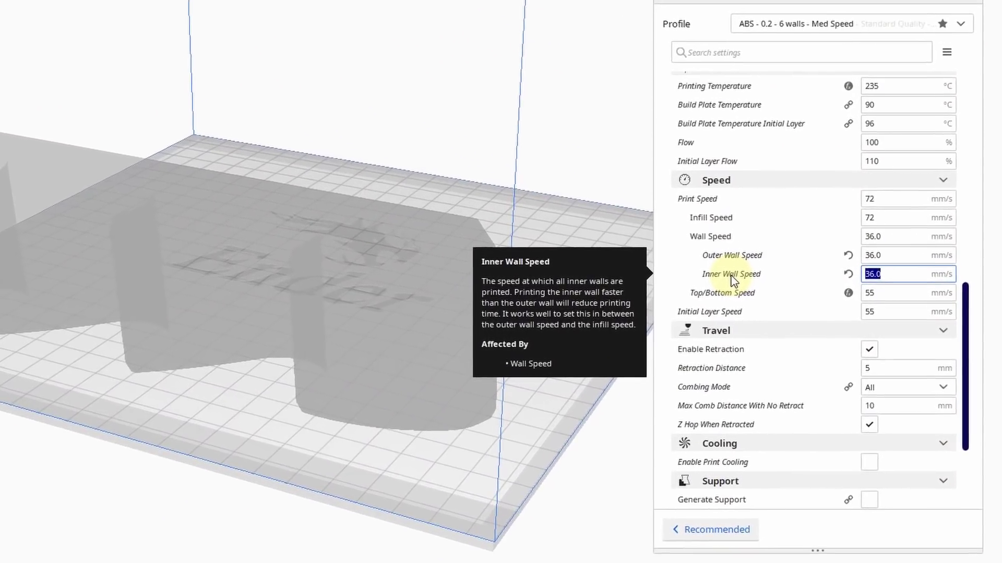
- Set the inner wall speed to 55 mm/s and the infill layer thickness to 0.36 mm
{"action": "type", "text": "55"}
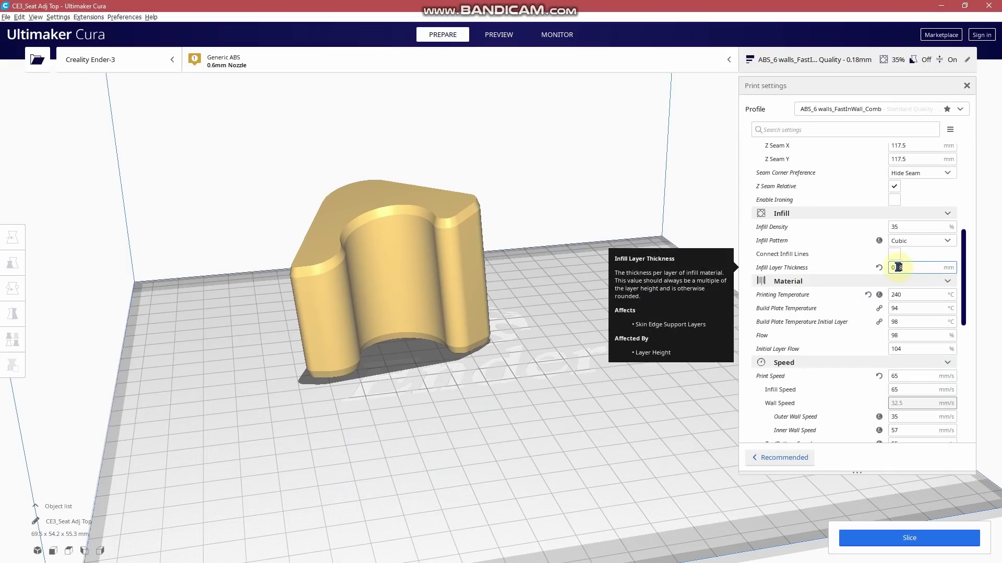
{"action": "double_click", "coordinate": [897, 268]}
{"action": "type", "text": "0.36"}
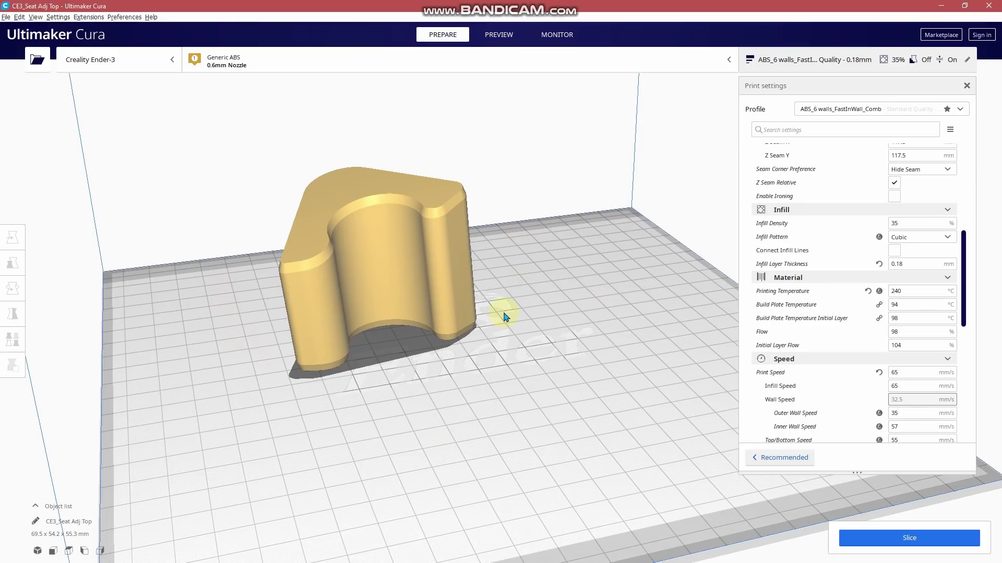
- Review the quality and infill settings, and search the setting visibility preferences for "infill la" to check the Infill Layer Thickness option
{"action": "left_click_drag", "start_coordinate": [964, 275], "coordinate": [969, 171]}
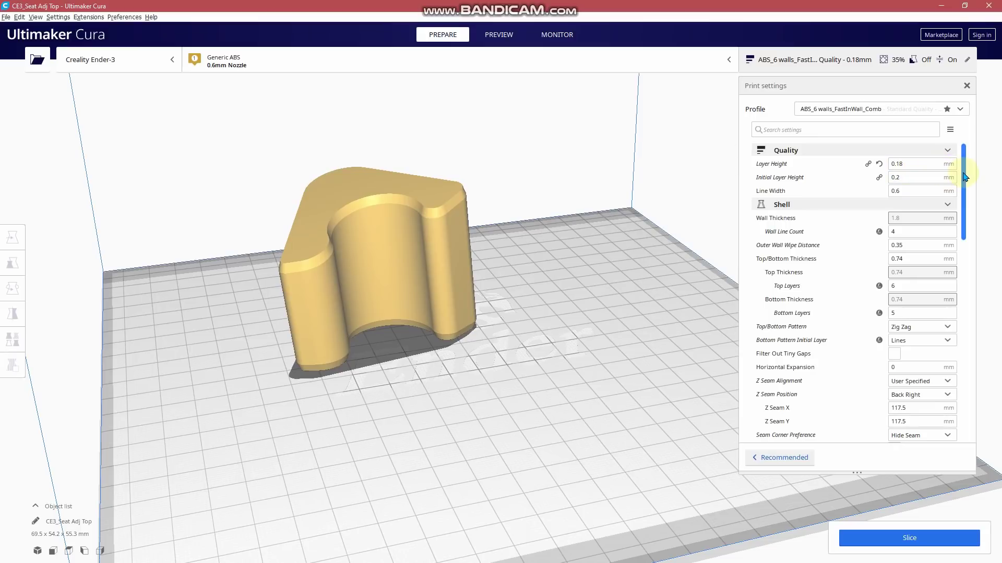
{"action": "left_click_drag", "start_coordinate": [964, 177], "coordinate": [974, 285]}
{"action": "scroll", "coordinate": [942, 260], "scroll_direction": "up", "scroll_amount": 1}
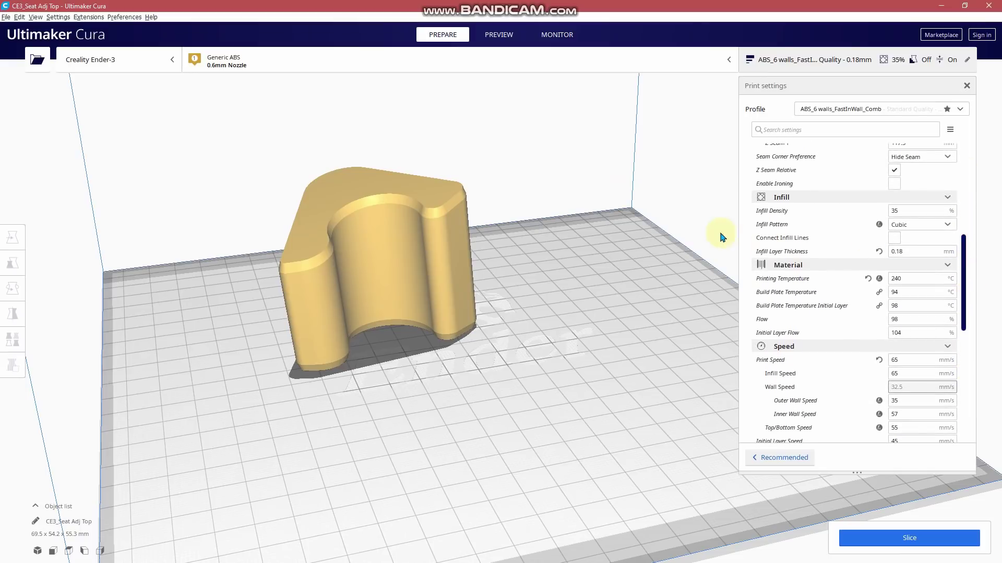
{"action": "left_click", "coordinate": [58, 17]}
{"action": "left_click", "coordinate": [89, 52]}
{"action": "left_click", "coordinate": [434, 178]}
{"action": "type", "text": "infill la"}
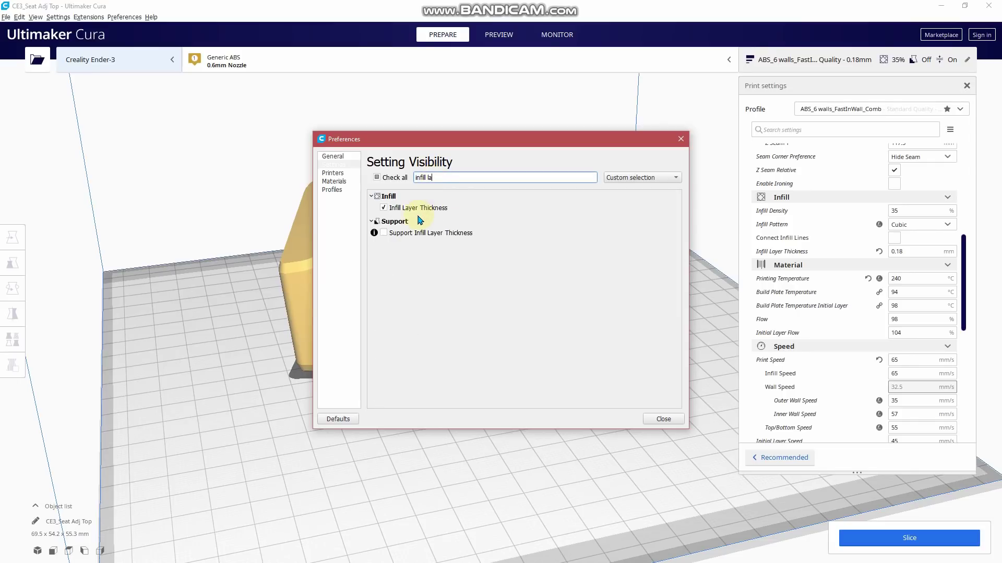
{"action": "key", "text": "Escape"}
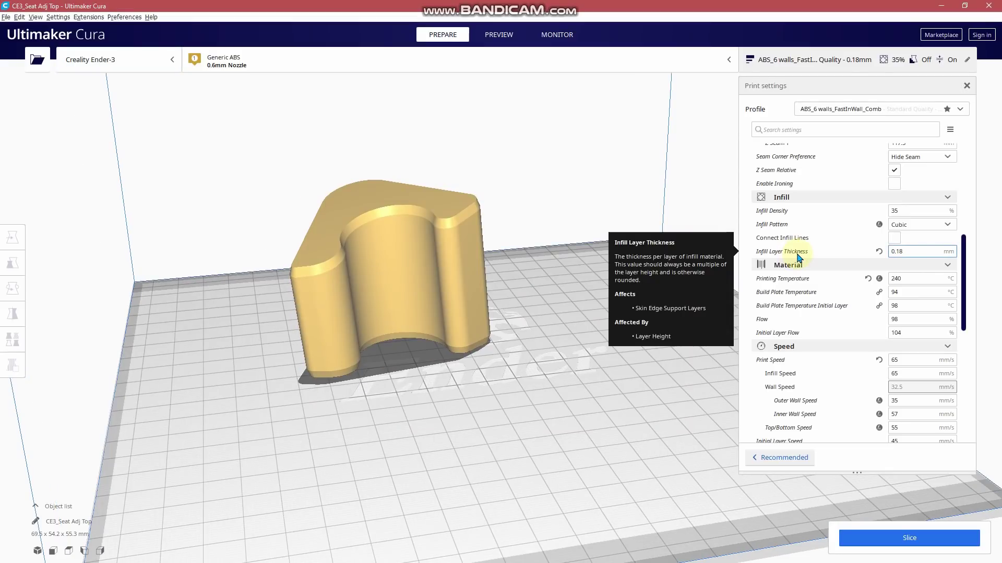
- Check the layer height and try an infill layer thickness of 0.36 mm
{"action": "scroll", "coordinate": [918, 235], "scroll_direction": "up", "scroll_amount": 5}
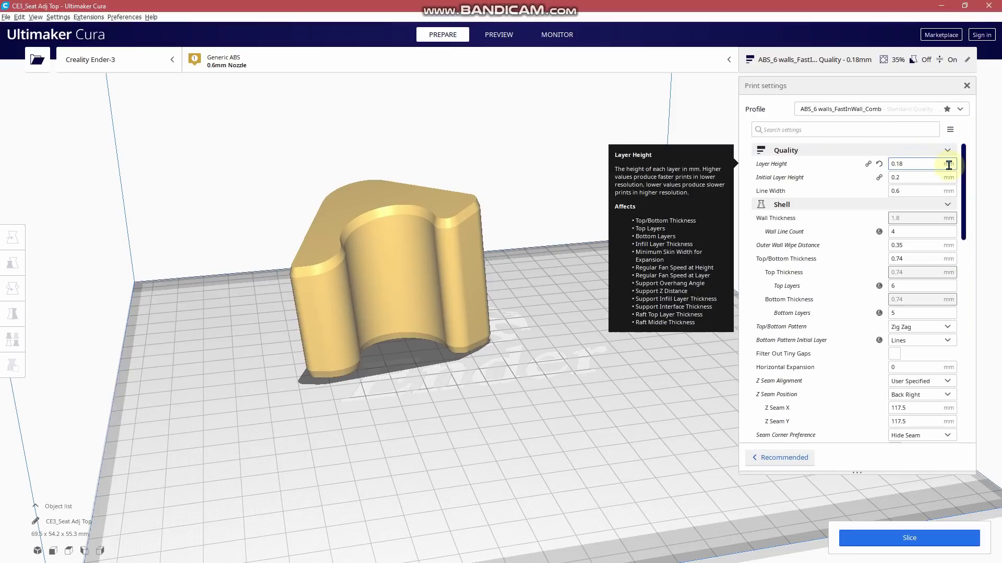
{"action": "scroll", "coordinate": [928, 251], "scroll_direction": "down", "scroll_amount": 5}
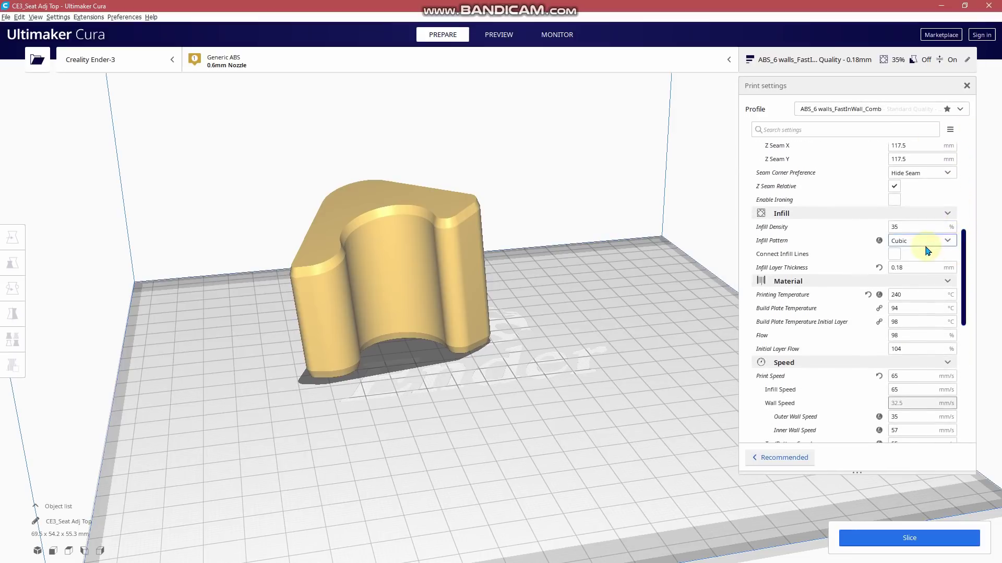
{"action": "left_click", "coordinate": [897, 267]}
{"action": "type", "text": "36"}
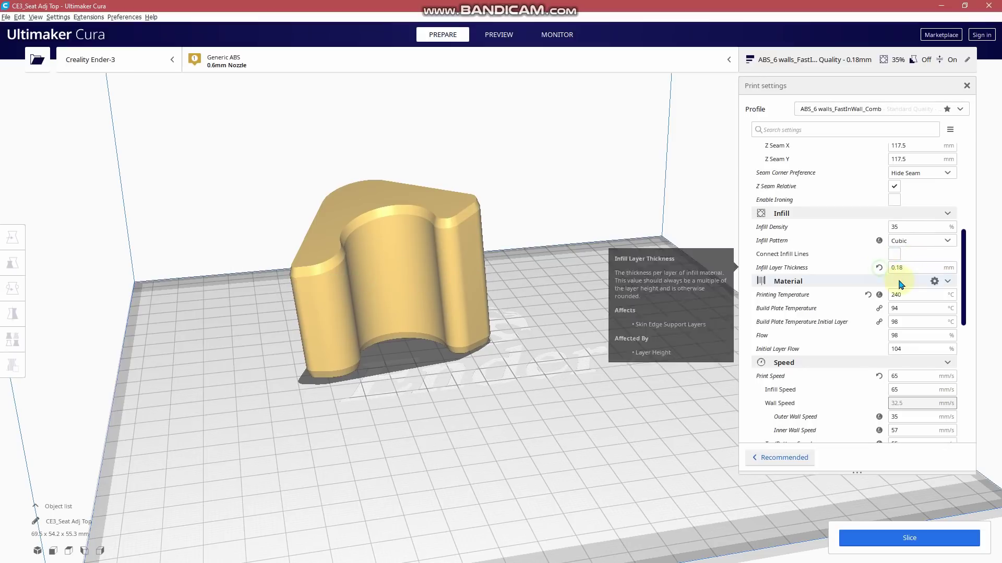
- Slice the model with the infill layer thickness at 0.18 mm and check its print time and material estimate
{"action": "left_click", "coordinate": [901, 538]}
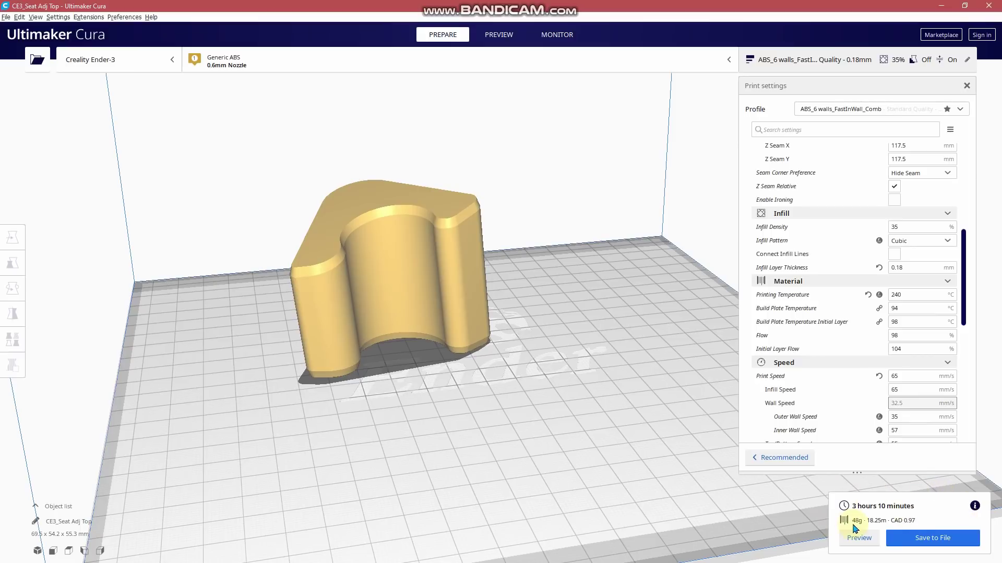
{"action": "mouse_move", "coordinate": [975, 508]}
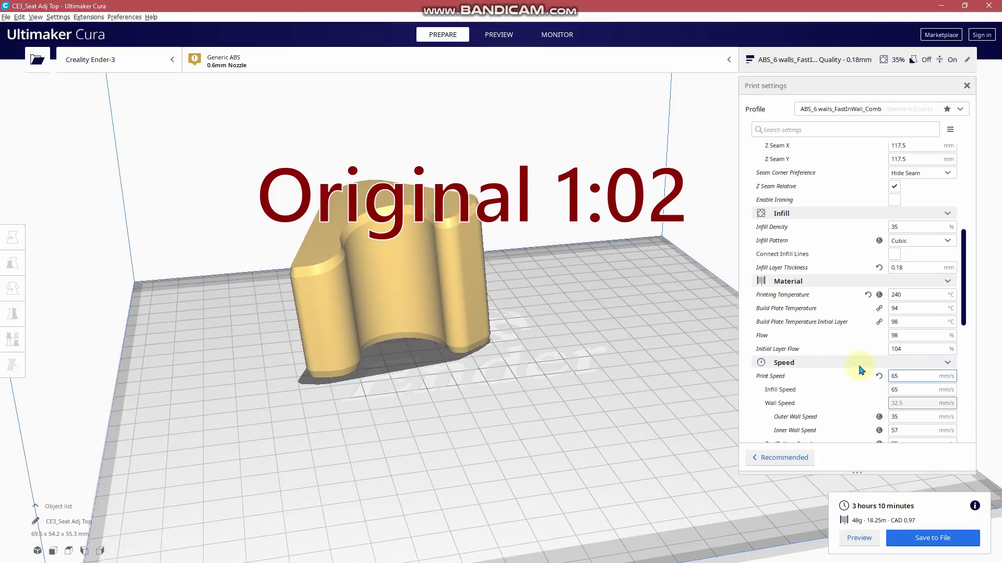
- Set the infill layer thickness to 0.36 mm and slice the model again
{"action": "left_click", "coordinate": [903, 265]}
{"action": "key", "text": "BackSpace"}
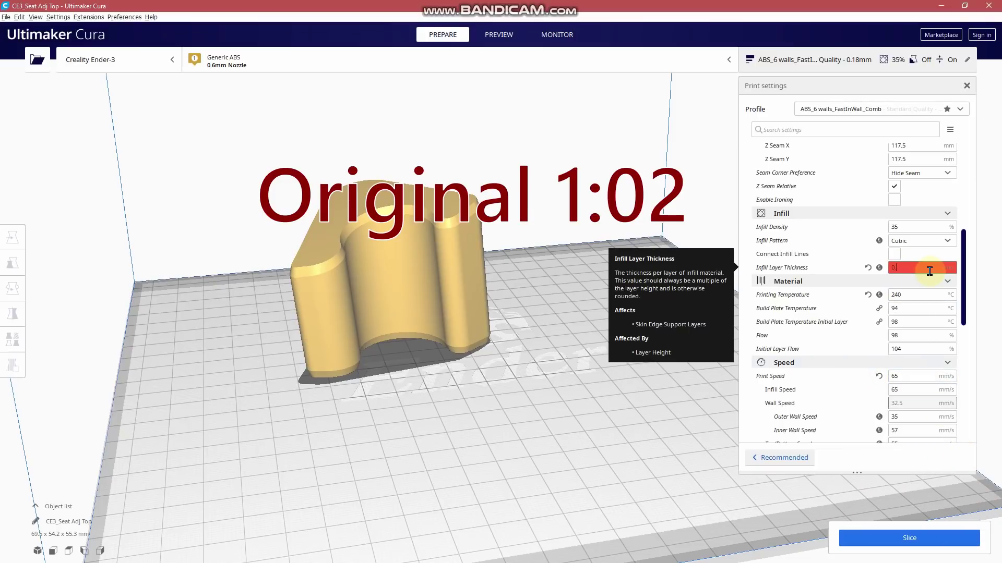
{"action": "type", "text": "36"}
{"action": "left_click", "coordinate": [955, 541]}
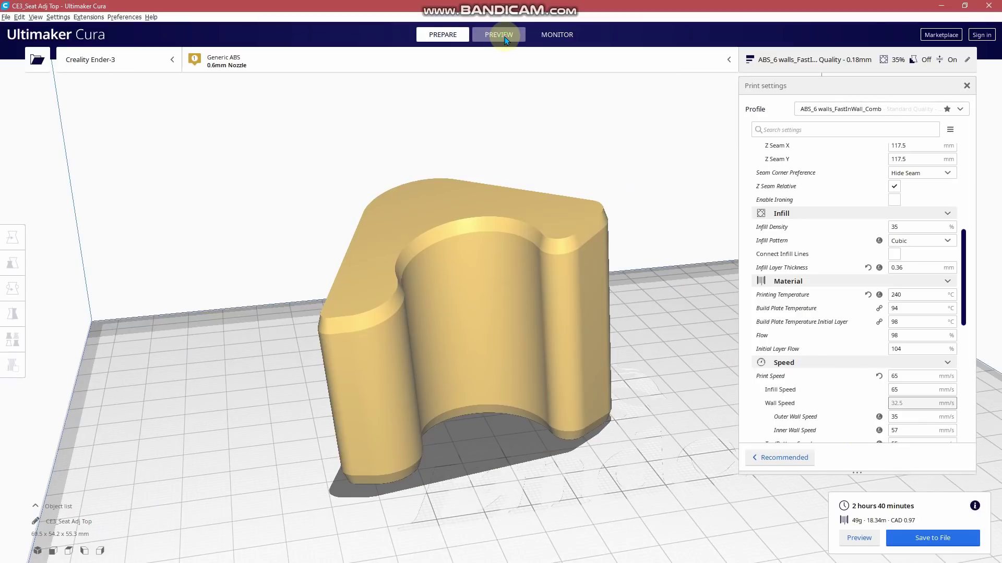
- Preview the sliced model up to layer 199 and examine its outer walls and cubic infill
{"action": "left_click", "coordinate": [498, 34]}
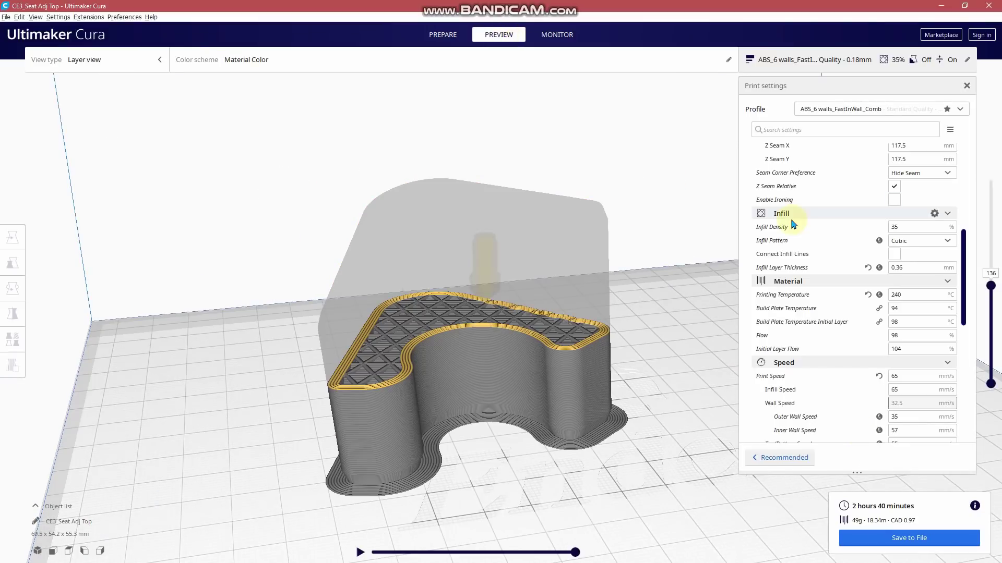
{"action": "left_click_drag", "start_coordinate": [993, 290], "coordinate": [991, 246]}
{"action": "scroll", "coordinate": [538, 393], "scroll_direction": "up", "scroll_amount": 10}
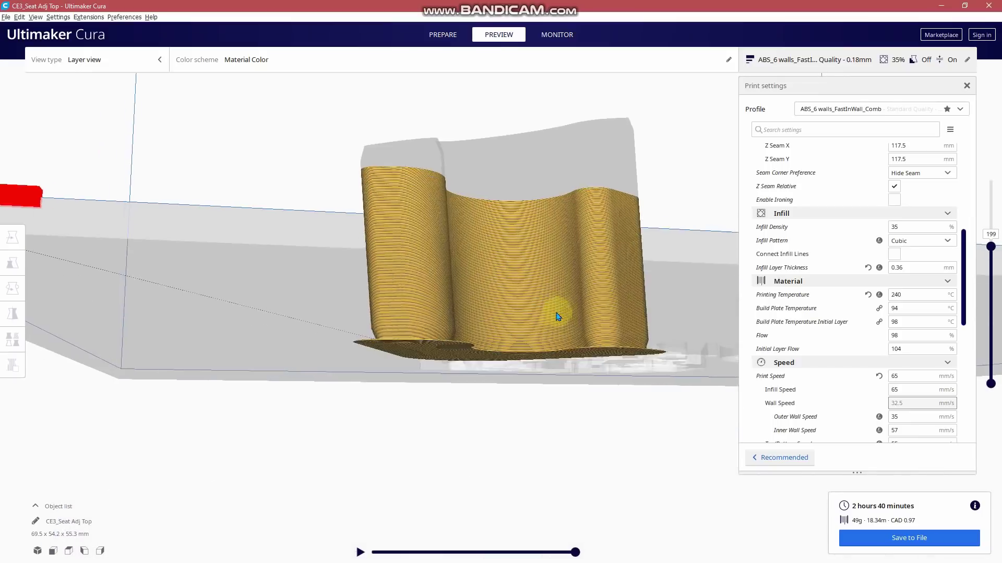
{"action": "scroll", "coordinate": [569, 340], "scroll_direction": "down", "scroll_amount": 3}
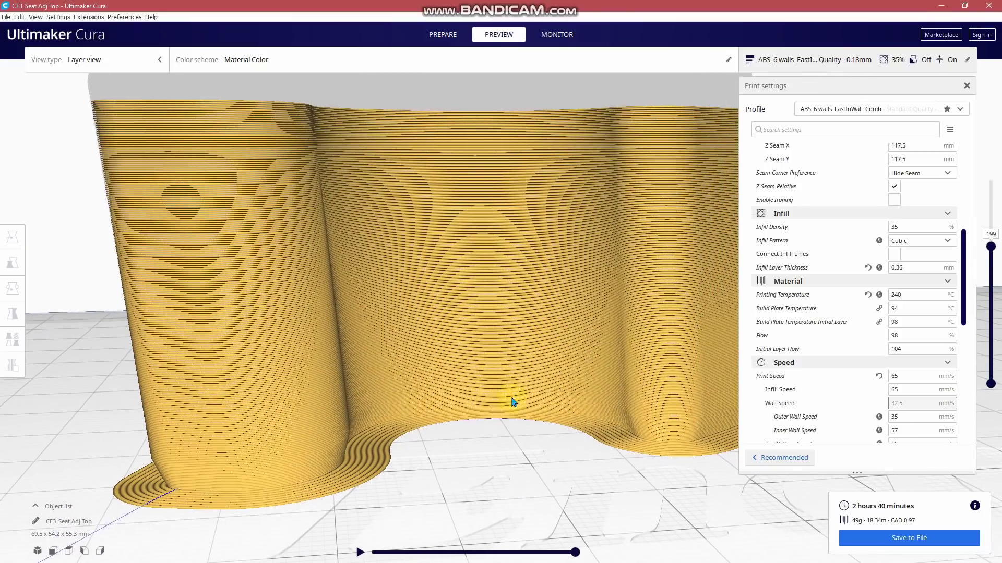
{"action": "scroll", "coordinate": [469, 292], "scroll_direction": "down", "scroll_amount": 3}
{"action": "right_click_drag", "start_coordinate": [464, 278], "coordinate": [469, 297]}
{"action": "right_click_drag", "start_coordinate": [484, 336], "coordinate": [375, 234]}
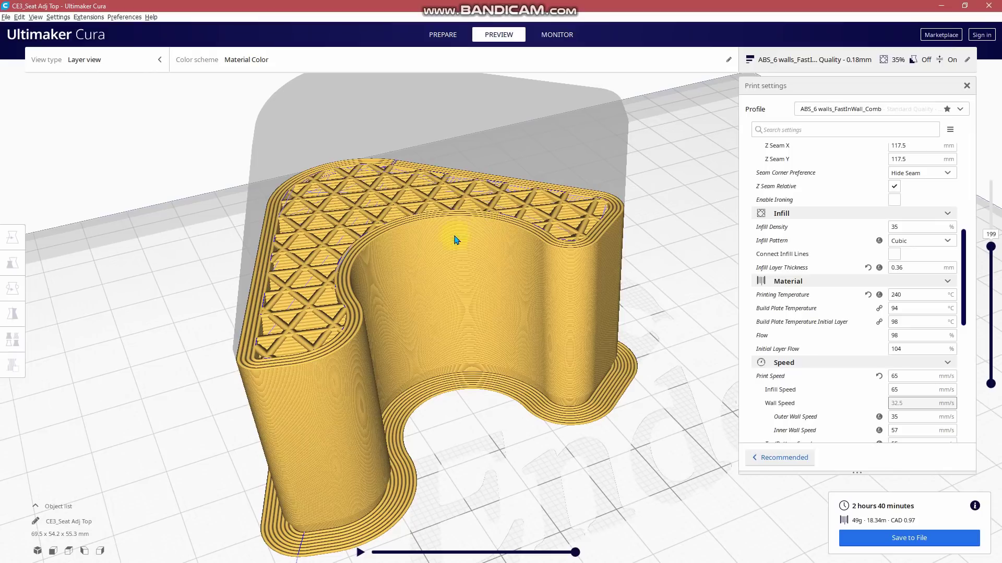
{"action": "scroll", "coordinate": [456, 239], "scroll_direction": "up", "scroll_amount": 5}
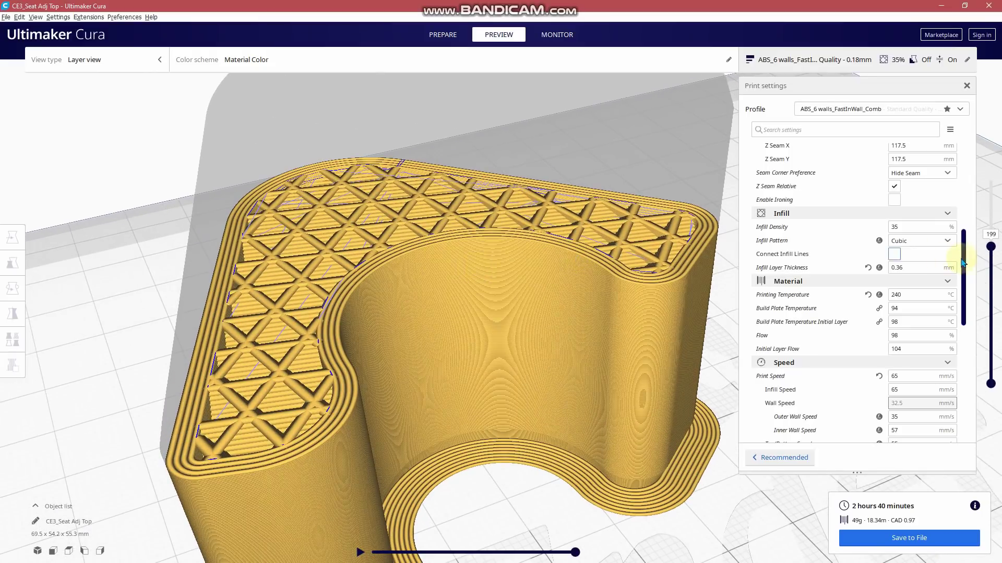
- Lower the layer preview to layer 113 and on to layer 89, examining the infill cross-section at both heights
{"action": "left_click_drag", "start_coordinate": [993, 253], "coordinate": [991, 303]}
{"action": "middle_click_drag", "start_coordinate": [600, 374], "coordinate": [608, 331]}
{"action": "left_click_drag", "start_coordinate": [992, 303], "coordinate": [990, 301]}
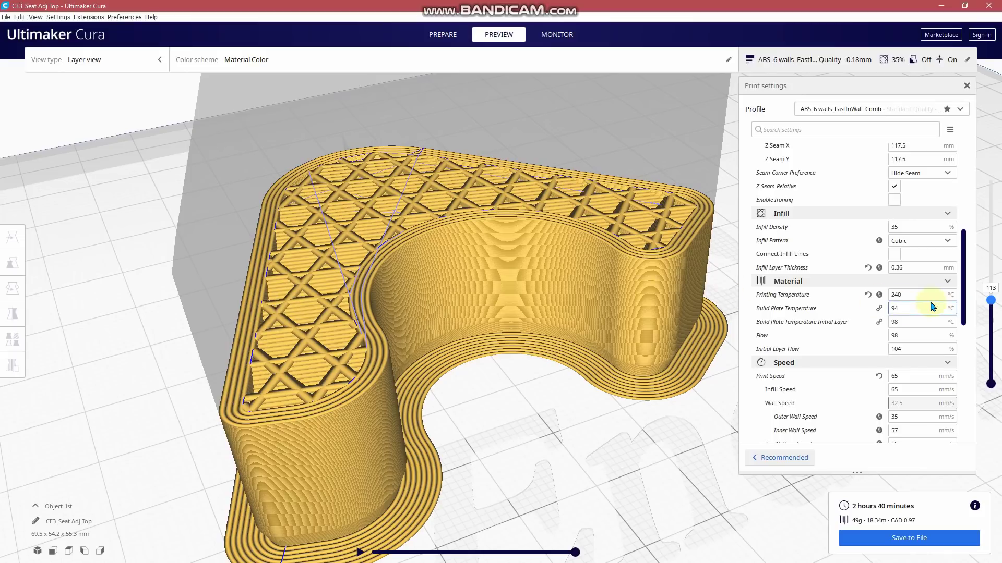
{"action": "right_click_drag", "start_coordinate": [621, 212], "coordinate": [505, 175]}
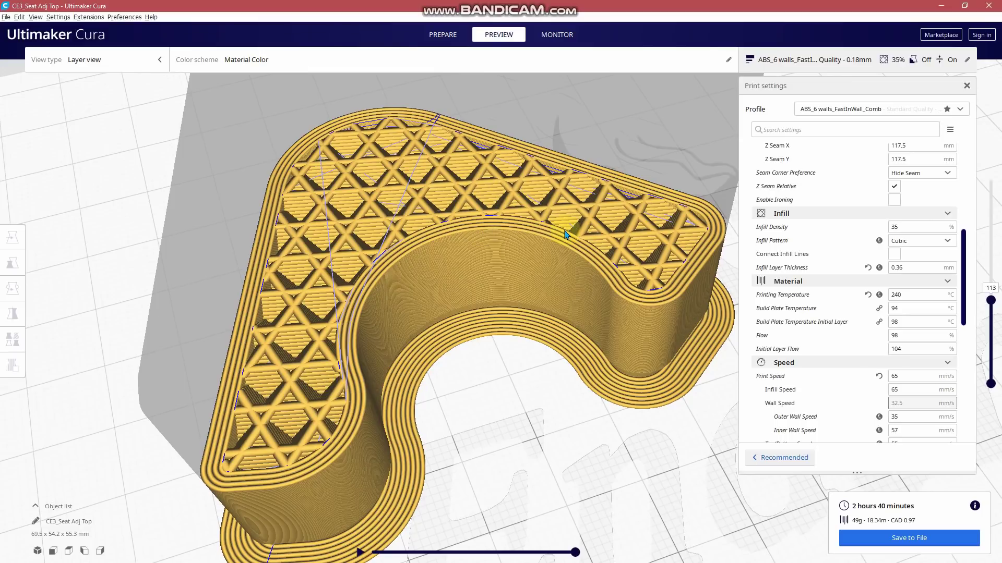
{"action": "right_click_drag", "start_coordinate": [331, 384], "coordinate": [351, 379]}
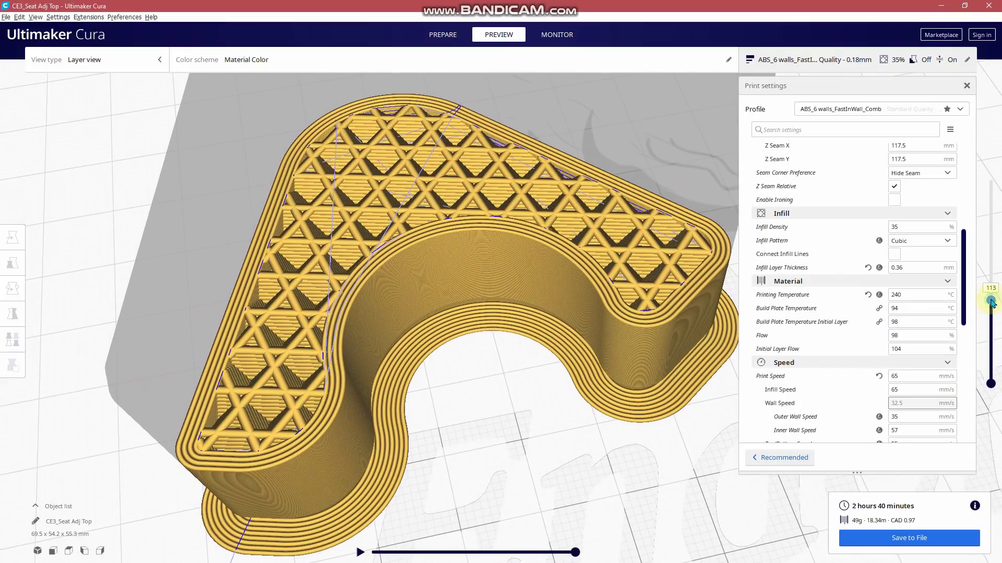
{"action": "mouse_move", "coordinate": [991, 302]}
{"action": "left_mouse_down"}
{"action": "mouse_move", "coordinate": [995, 284]}
{"action": "mouse_move", "coordinate": [996, 315]}
{"action": "left_mouse_up"}
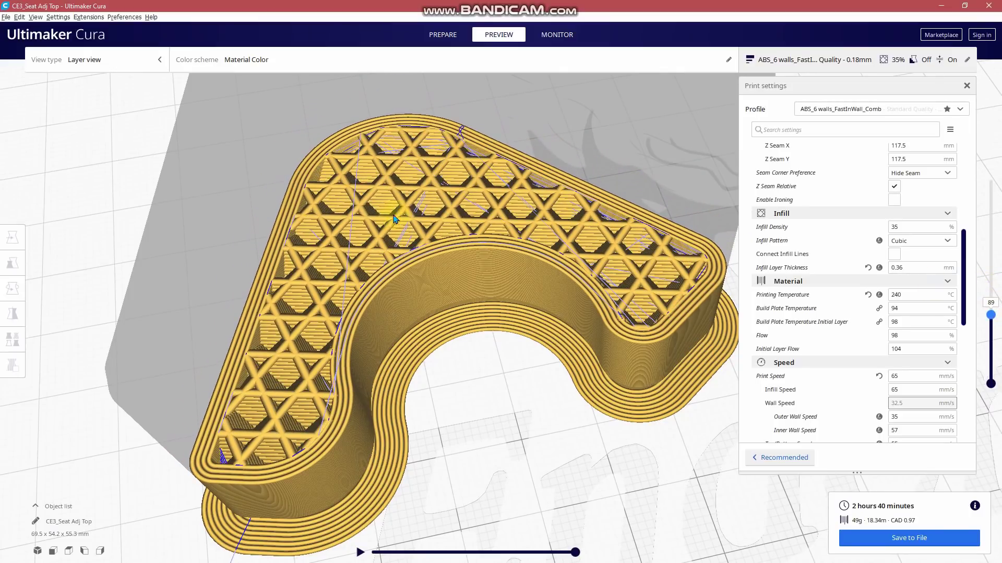
- Raise the layer preview to layer 183 and examine the infill there from an angle and close up
{"action": "left_click_drag", "start_coordinate": [990, 316], "coordinate": [990, 256]}
{"action": "scroll", "coordinate": [415, 398], "scroll_direction": "down", "scroll_amount": 5}
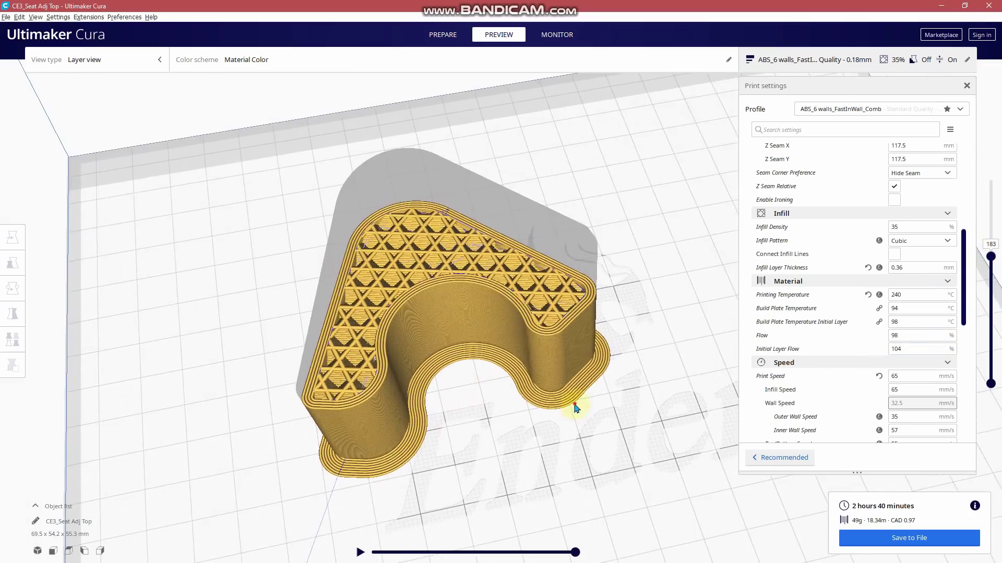
{"action": "mouse_move", "coordinate": [570, 397]}
{"action": "right_mouse_down"}
{"action": "mouse_move", "coordinate": [527, 297]}
{"action": "mouse_move", "coordinate": [550, 383]}
{"action": "mouse_move", "coordinate": [570, 414]}
{"action": "right_mouse_up"}
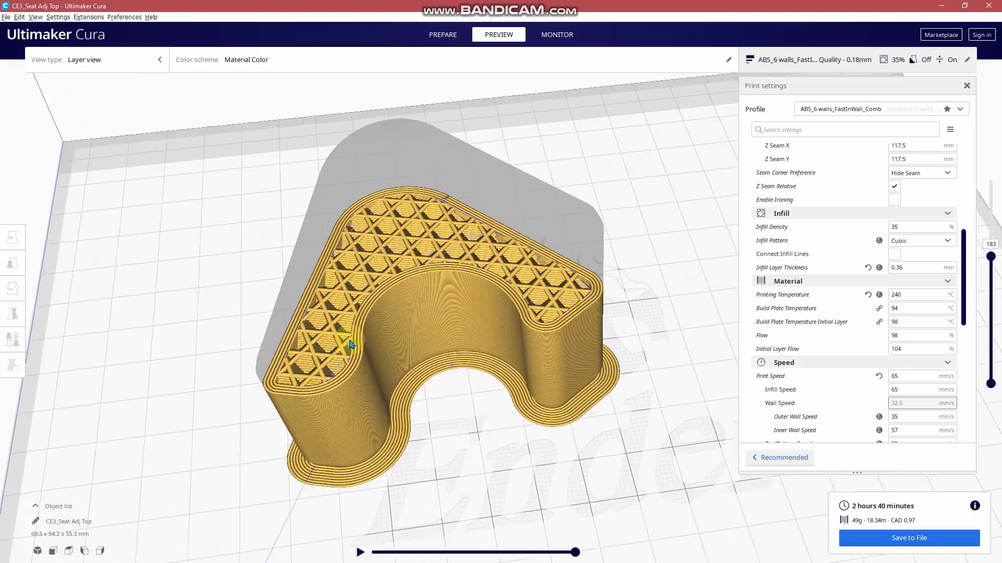
{"action": "scroll", "coordinate": [349, 345], "scroll_direction": "up", "scroll_amount": 3}
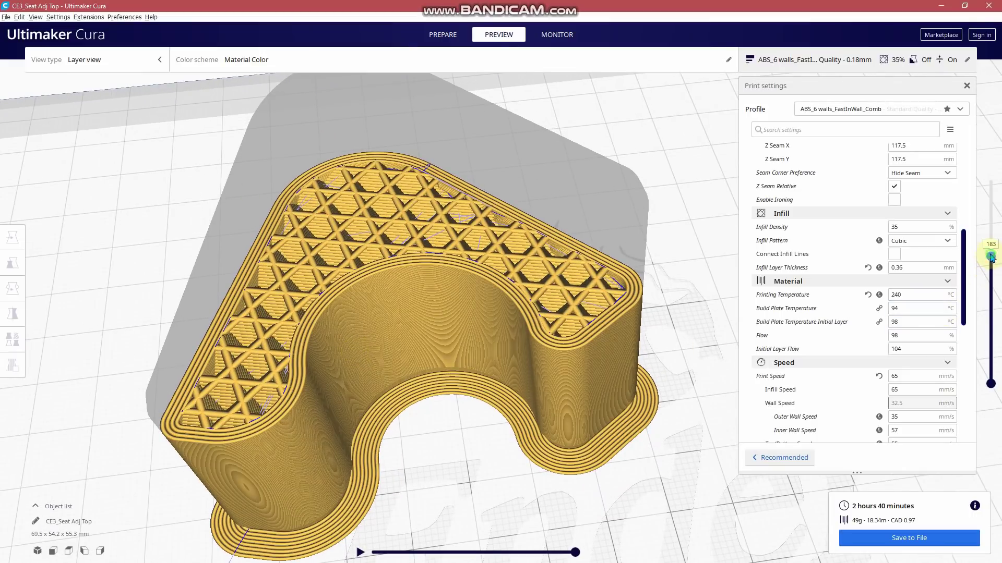
- Lower the layer preview to layer 166 and scrub through its toolpath to see what is printed
{"action": "left_click_drag", "start_coordinate": [991, 255], "coordinate": [990, 267]}
{"action": "scroll", "coordinate": [469, 413], "scroll_direction": "up", "scroll_amount": 5}
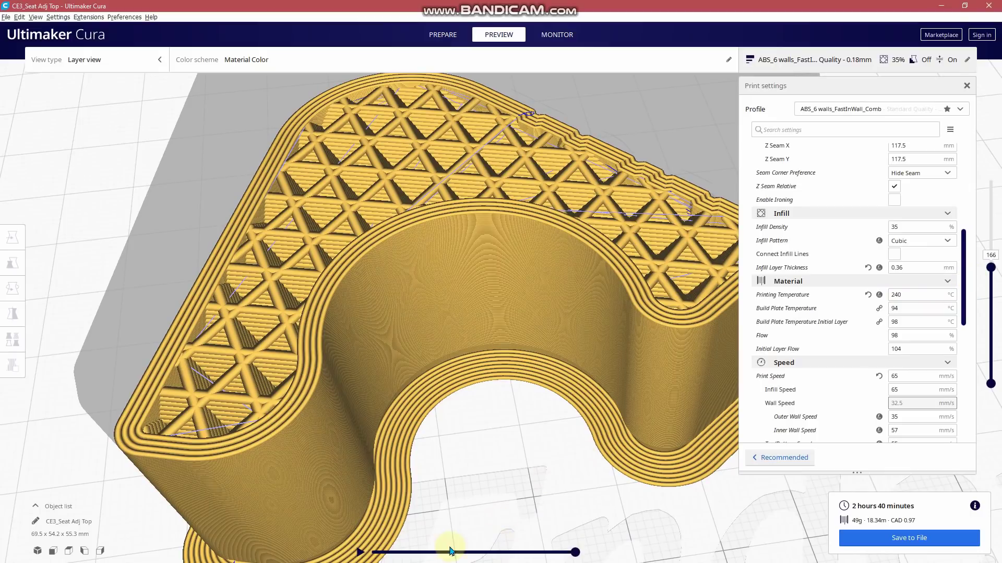
{"action": "mouse_move", "coordinate": [452, 552]}
{"action": "left_mouse_down"}
{"action": "mouse_move", "coordinate": [371, 553]}
{"action": "mouse_move", "coordinate": [605, 561]}
{"action": "left_mouse_up"}
{"action": "scroll", "coordinate": [373, 554], "scroll_direction": "down", "scroll_amount": 5}
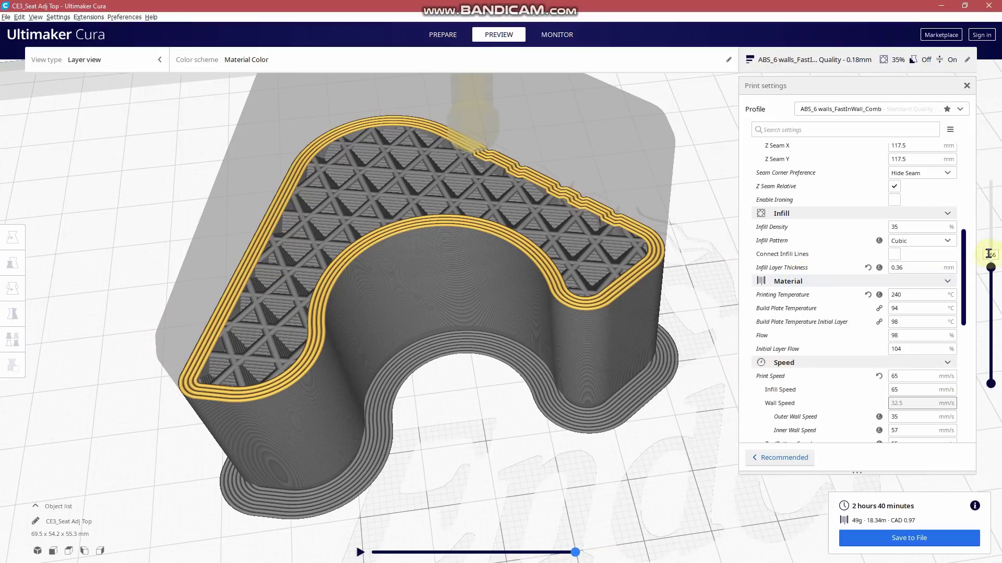
- Advance the preview to layer 167 and play its toolpath through to the end, watching the walls and infill
{"action": "scroll", "coordinate": [996, 265], "scroll_direction": "up", "scroll_amount": 1}
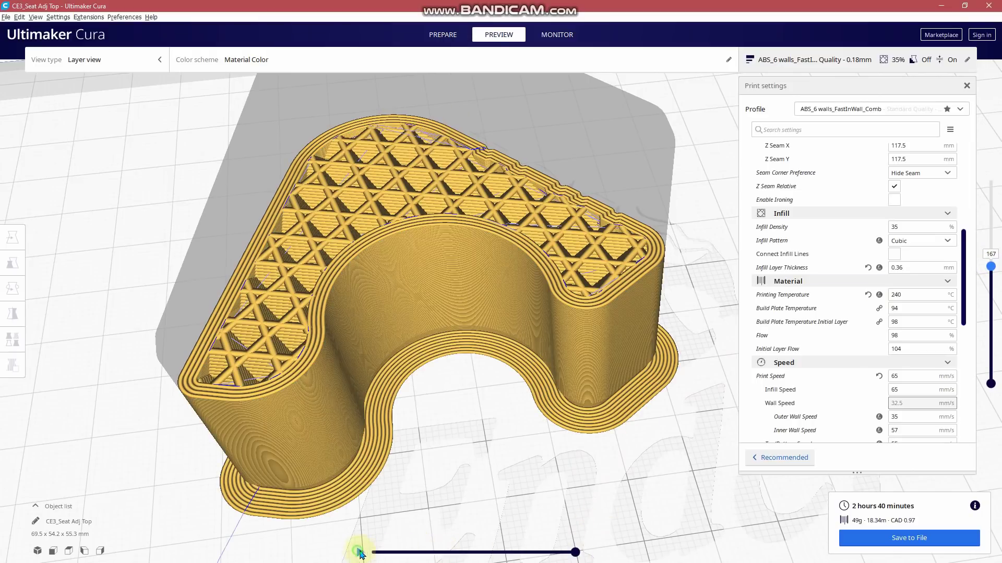
{"action": "left_click", "coordinate": [360, 552]}
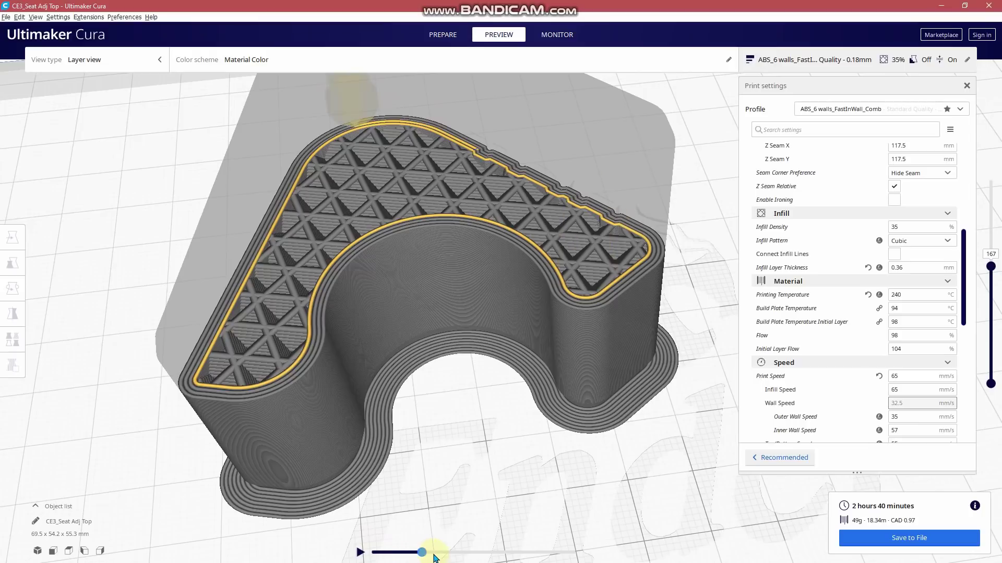
{"action": "left_click_drag", "start_coordinate": [438, 558], "coordinate": [595, 557]}
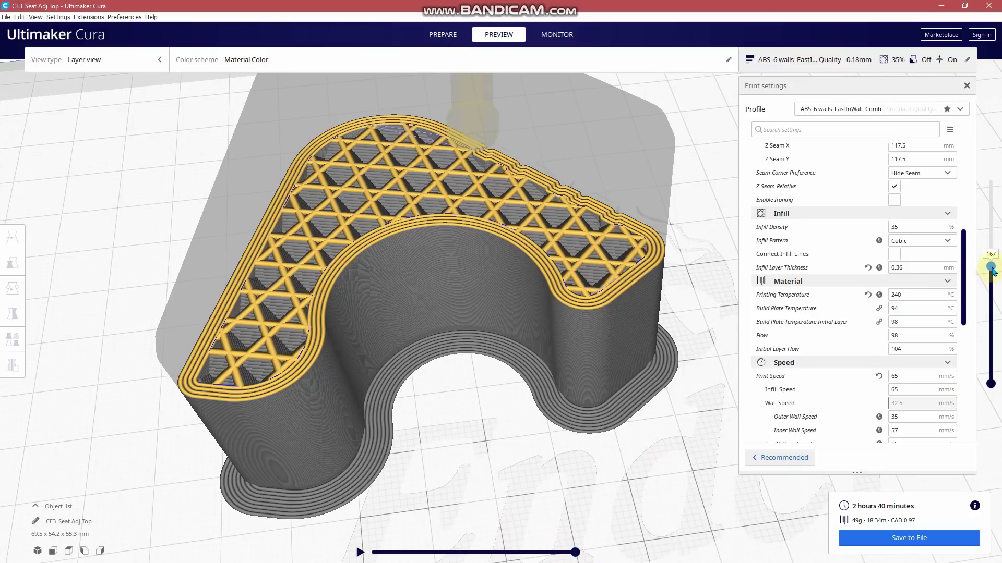
- Show layer 168 and run through its whole toolpath to compare its infill with the previous layer
{"action": "left_click_drag", "start_coordinate": [992, 268], "coordinate": [996, 273]}
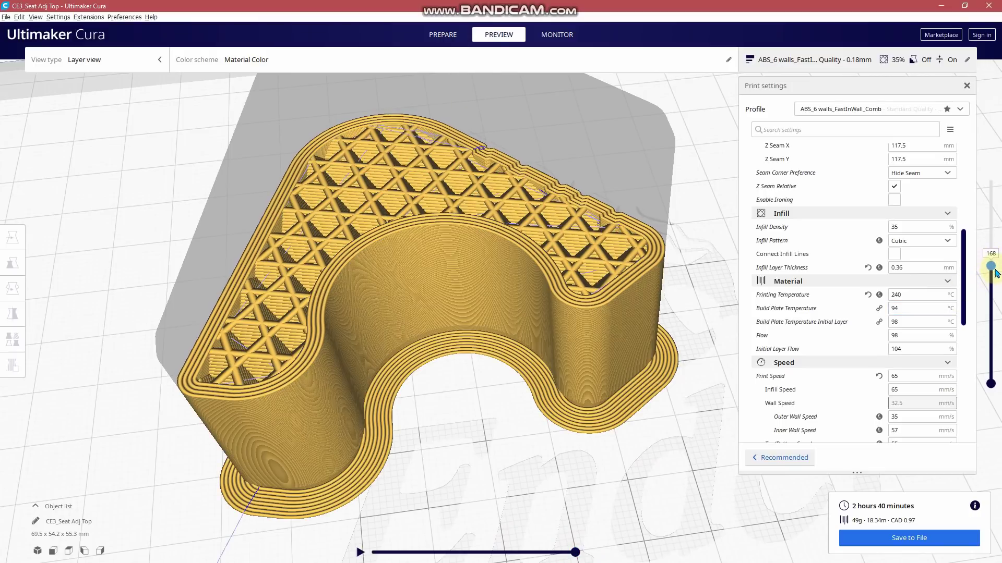
{"action": "left_click", "coordinate": [364, 552]}
{"action": "left_click_drag", "start_coordinate": [374, 554], "coordinate": [604, 561]}
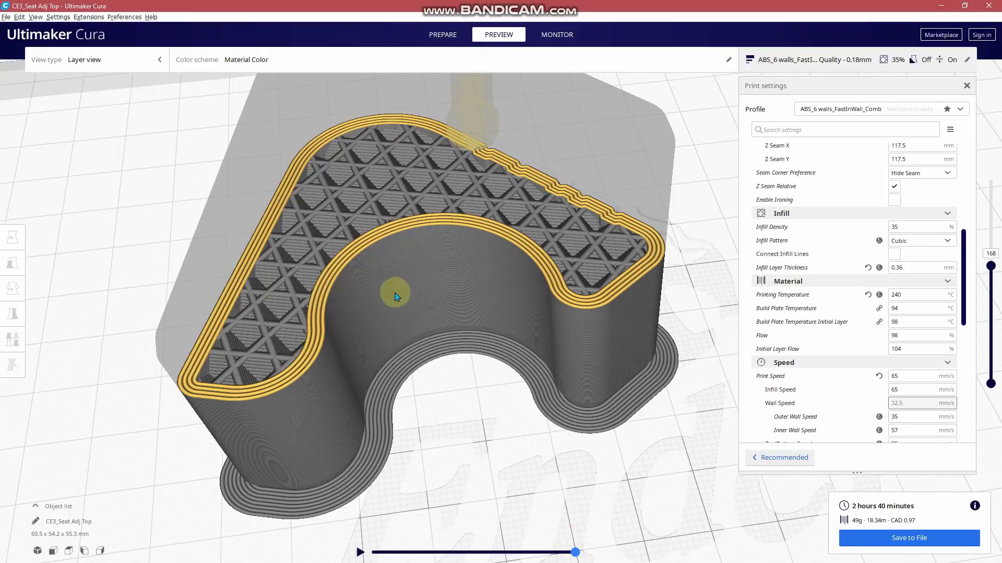
{"action": "right_click_drag", "start_coordinate": [479, 423], "coordinate": [930, 290]}
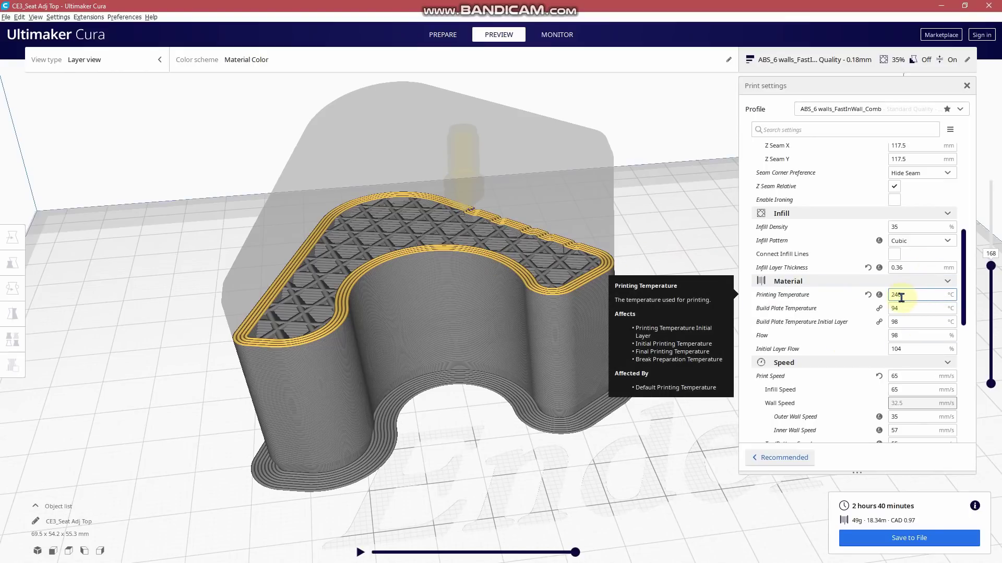
- Set the print speed to 75 mm/s
{"action": "scroll", "coordinate": [964, 291], "scroll_direction": "up", "scroll_amount": 2}
{"action": "scroll", "coordinate": [934, 292], "scroll_direction": "down", "scroll_amount": 5}
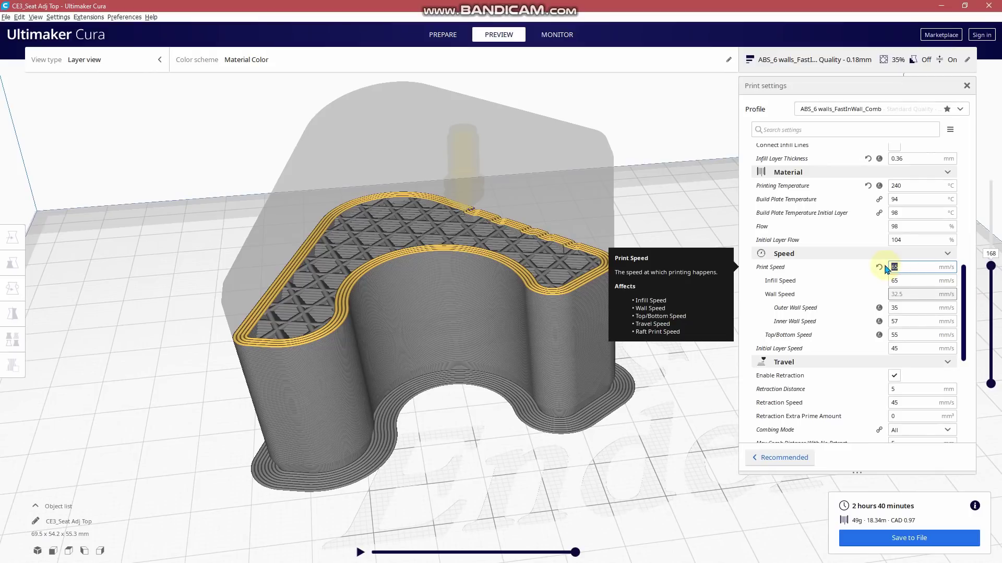
{"action": "type", "text": "7"}
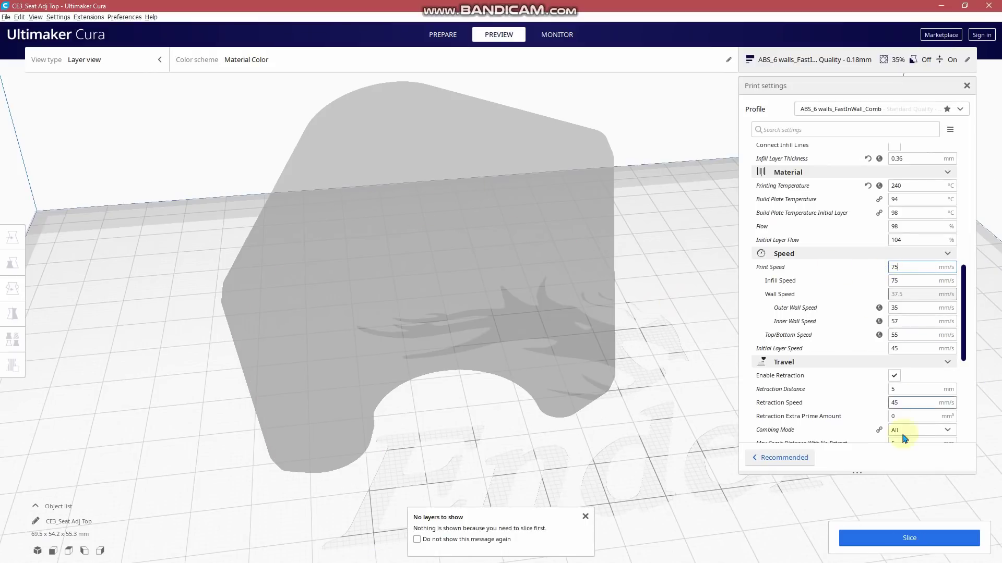
{"action": "double_click", "coordinate": [925, 266]}
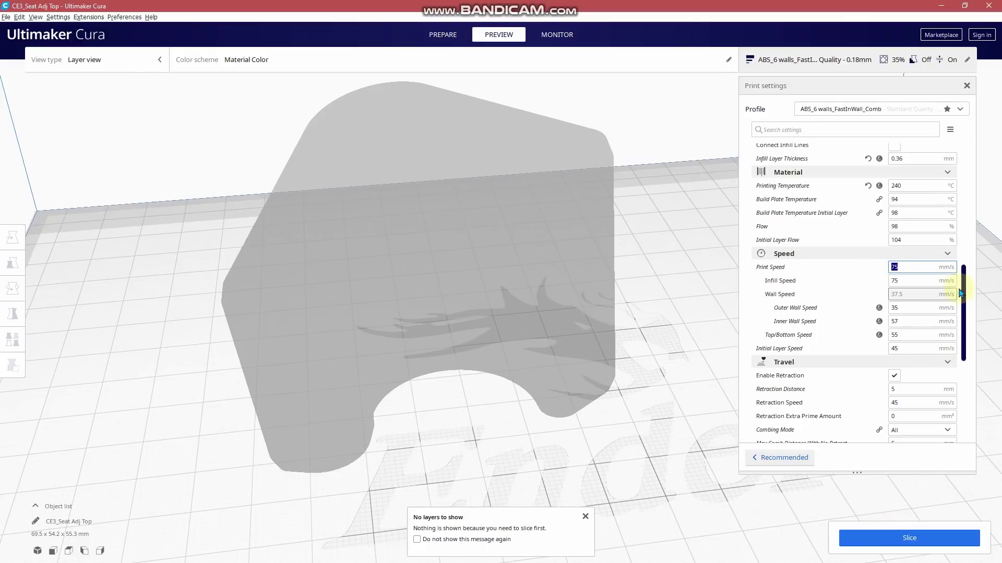